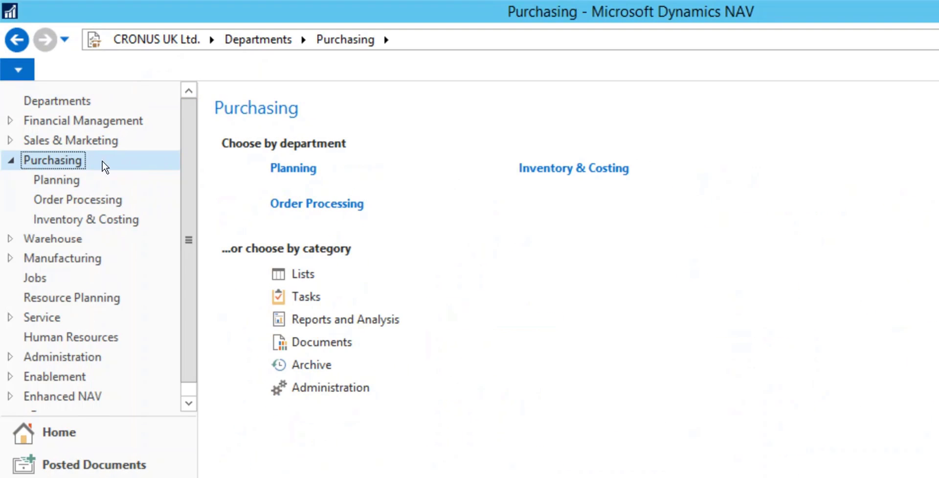
From Planning > Vendors, edit London Postmaster's card and list its bank accounts for BACS
click(294, 170)
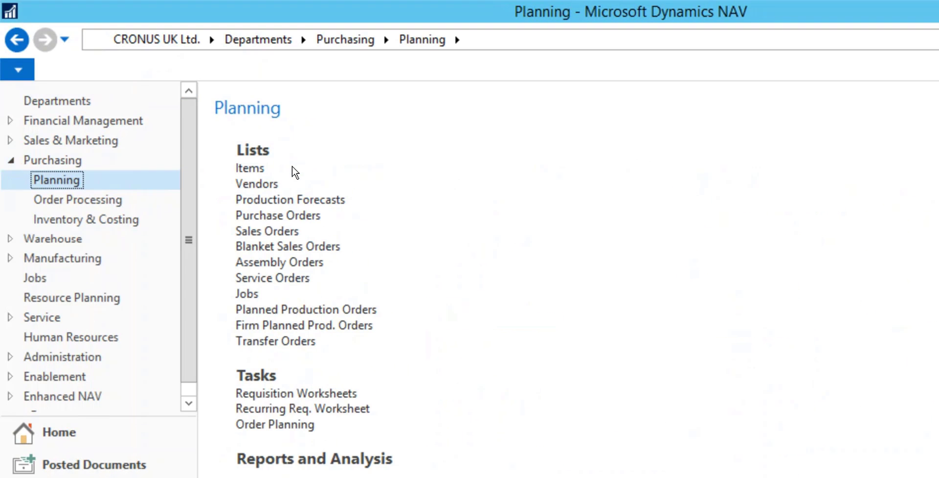
click(262, 185)
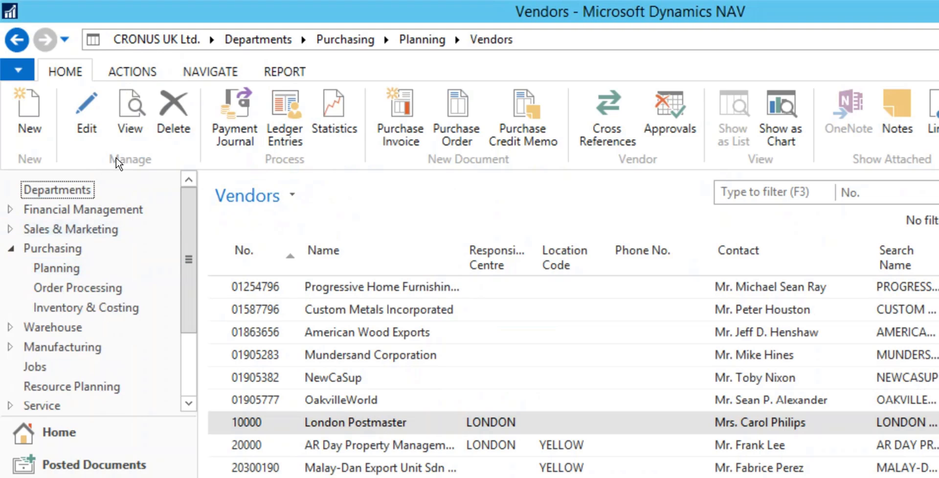
click(85, 104)
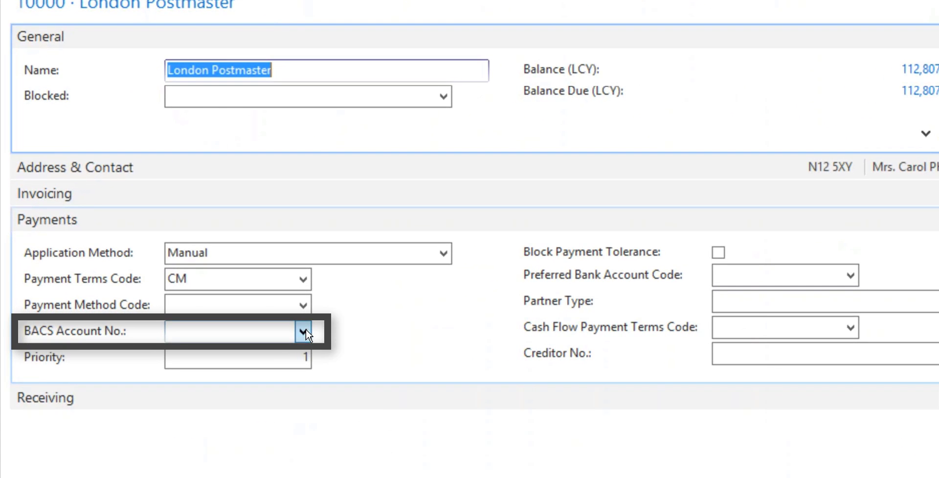
click(303, 333)
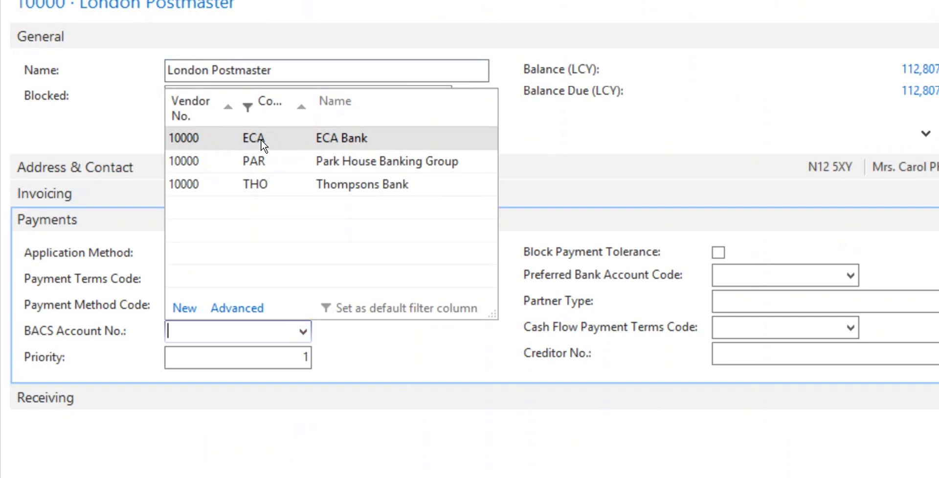
Check ECA Bank's IBAN, choose ECA as the BACS Account No., and close the vendor card
click(244, 308)
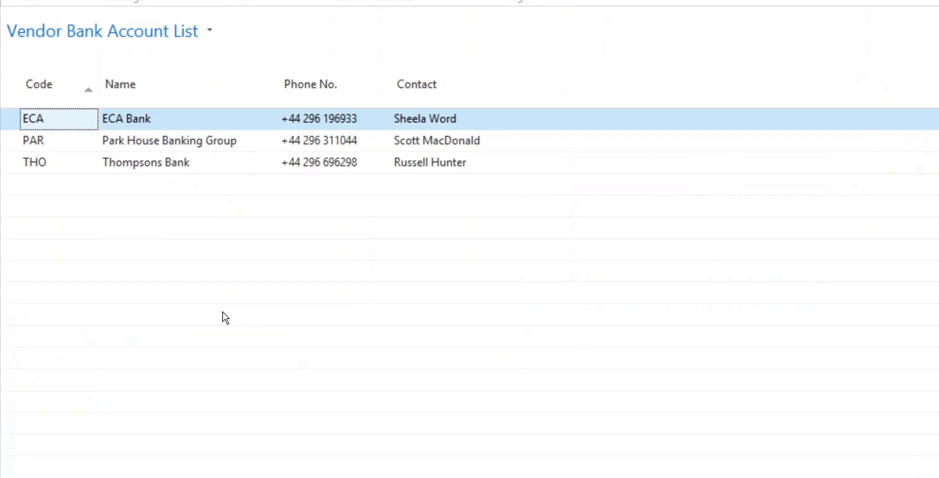
click(67, 51)
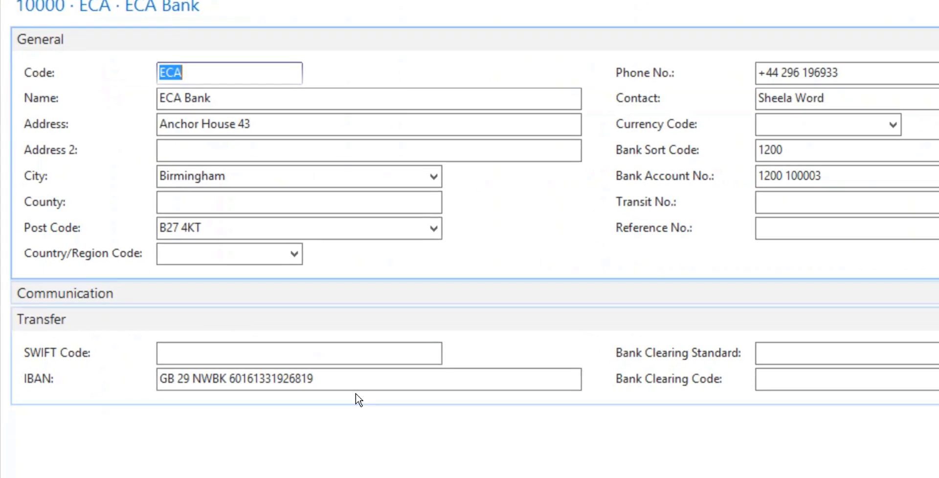
click(295, 399)
drag(296, 400, 114, 402)
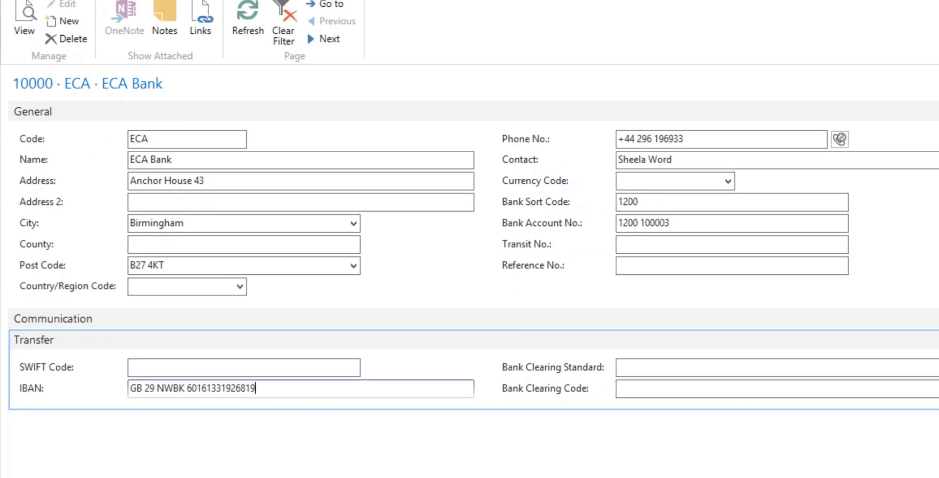
key(Escape)
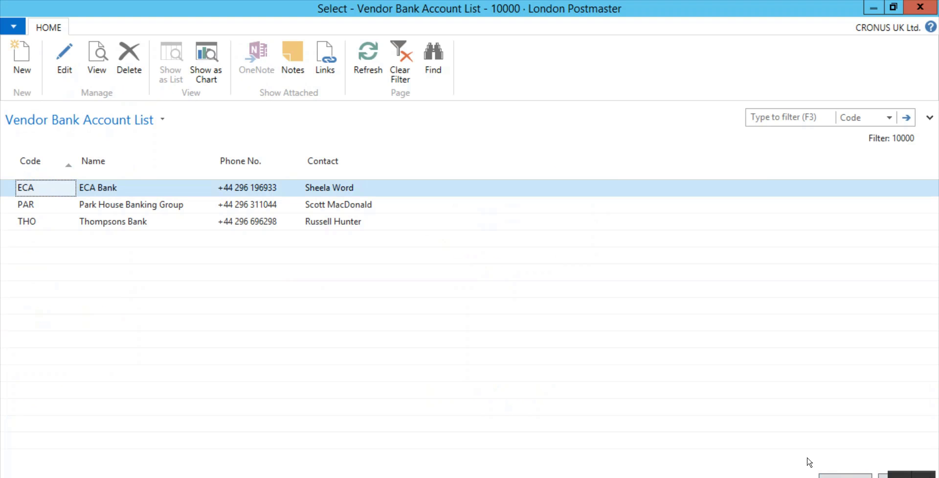
key(Return)
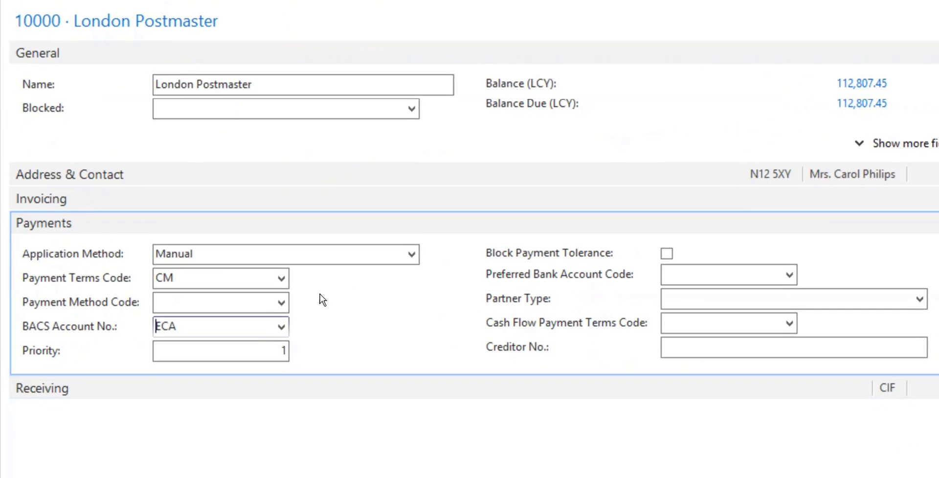
drag(221, 323, 149, 321)
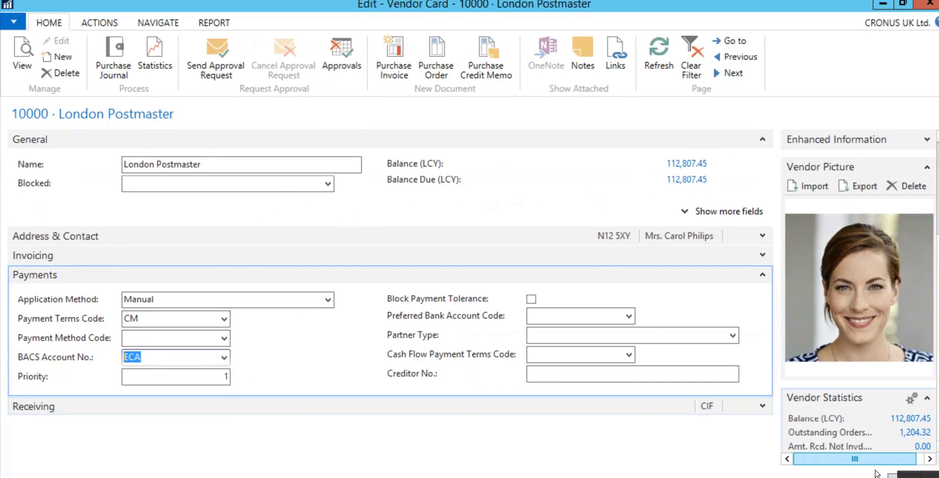
click(877, 472)
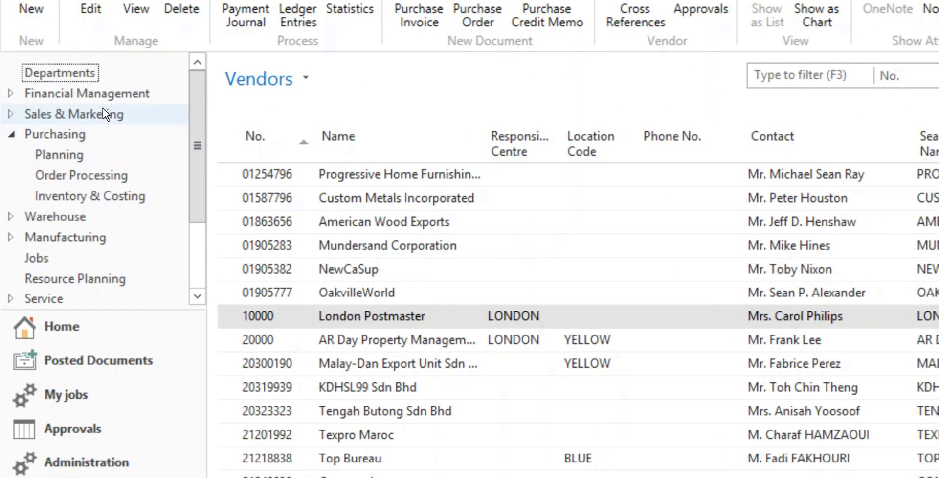
Edit bank account WWB-OPERATING from Cash Management and choose BACS as its Payment Export Format
click(91, 92)
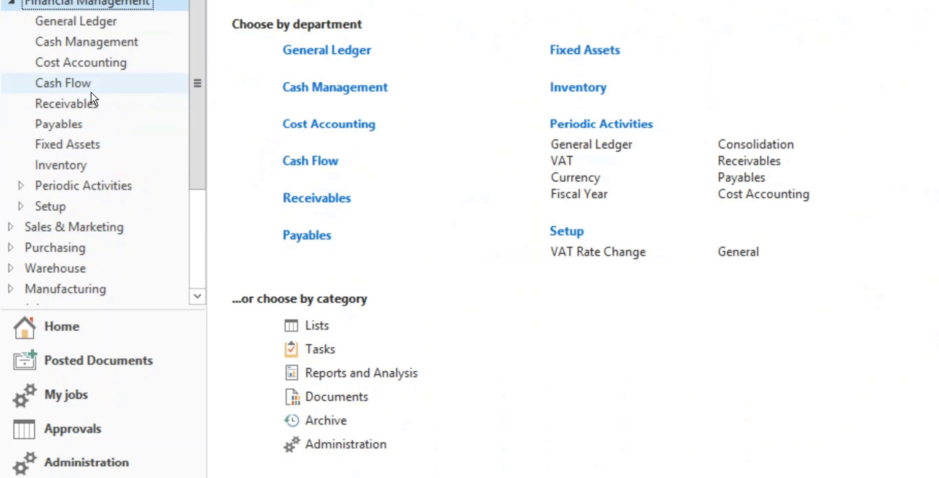
click(315, 89)
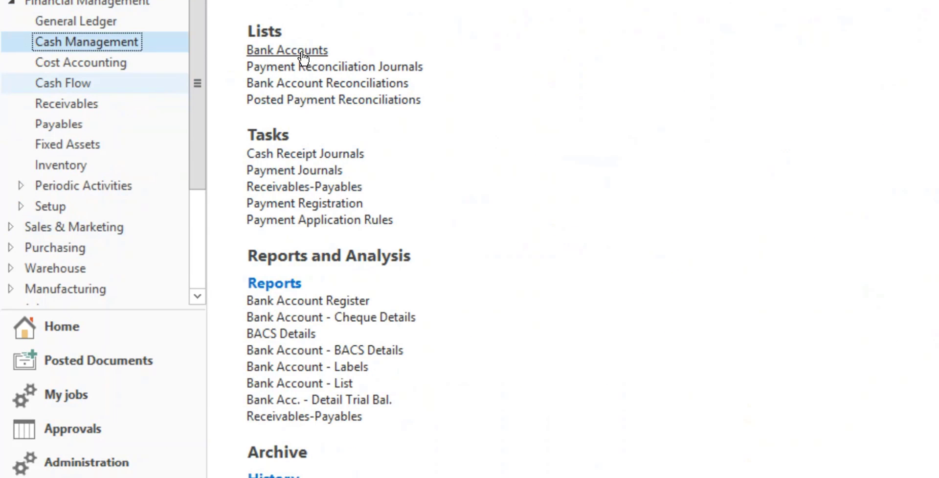
click(300, 51)
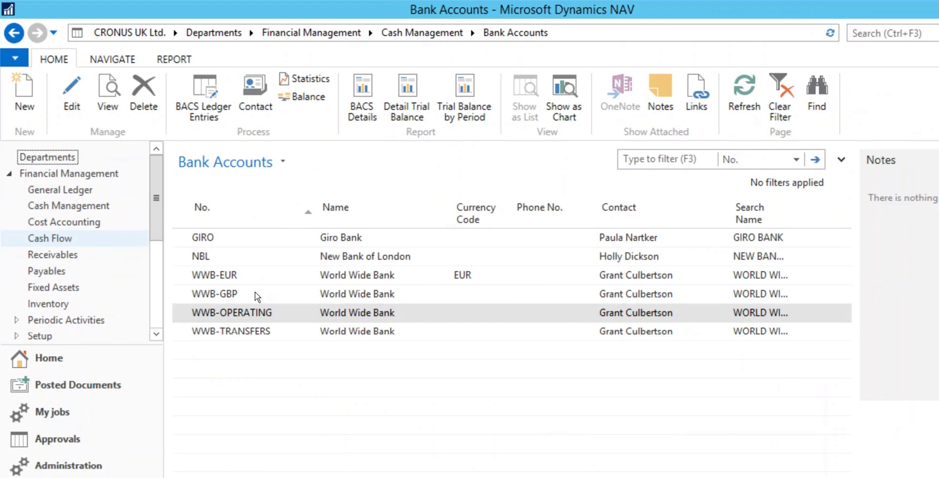
click(71, 96)
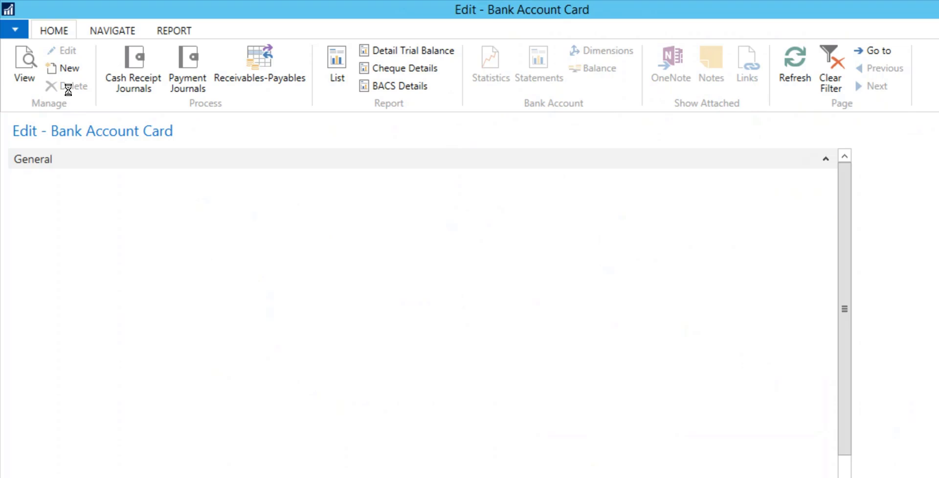
scroll(539, 362, down, 3)
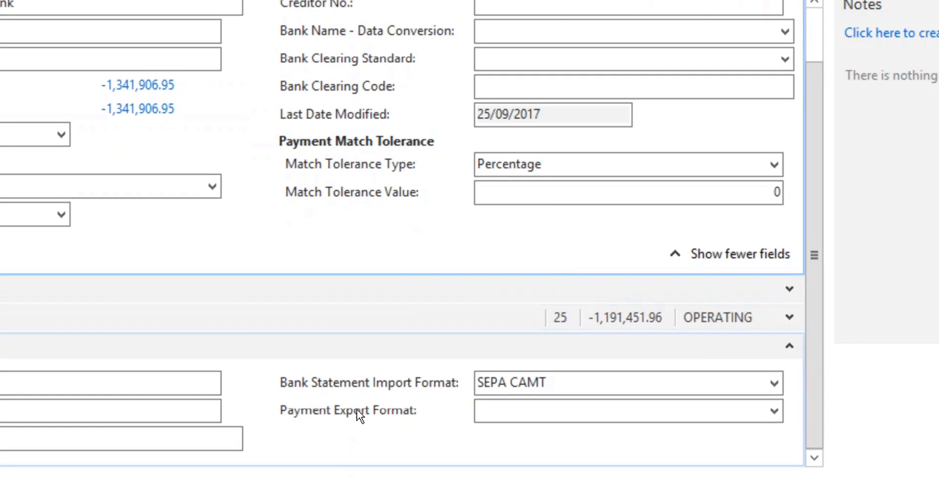
click(489, 410)
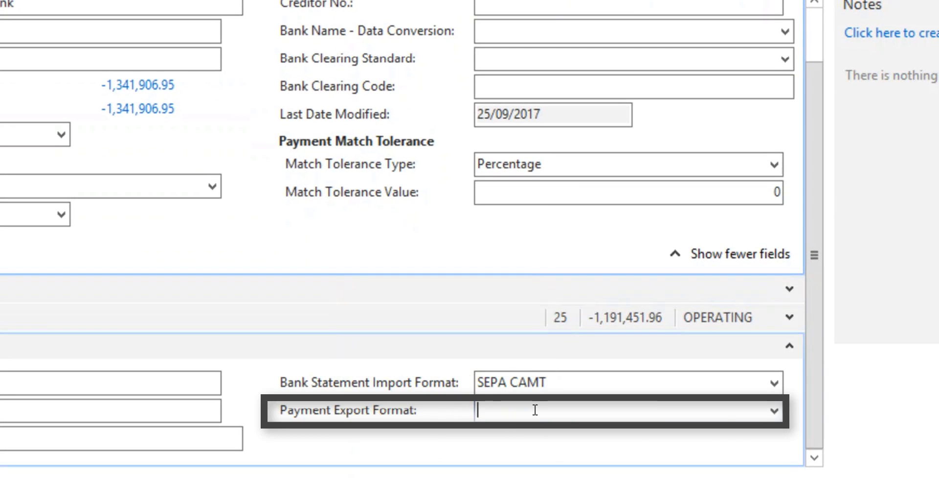
click(777, 411)
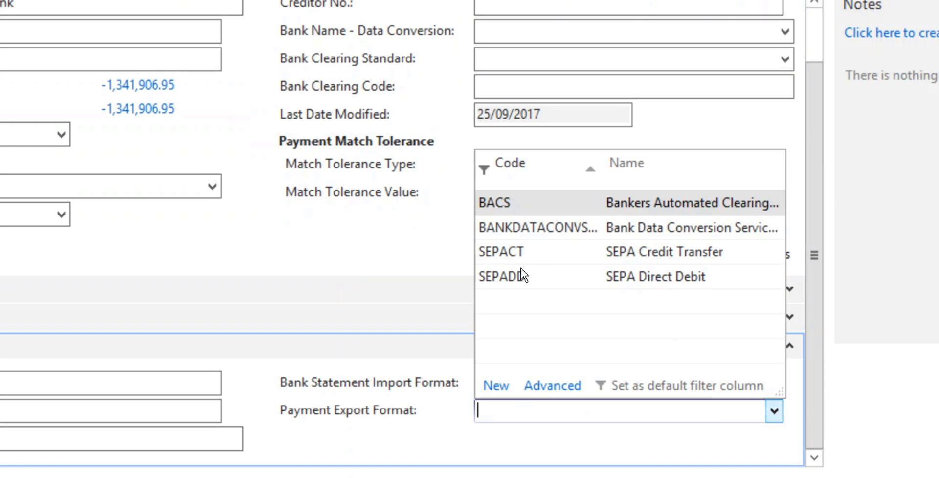
click(506, 198)
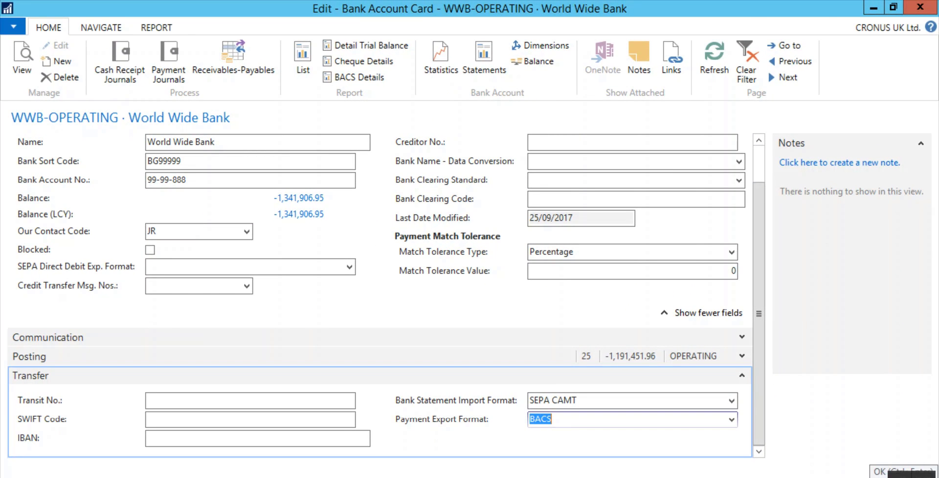
Close the bank card and open the Payables payment journal on batch BANK, line BACS-1002
click(880, 474)
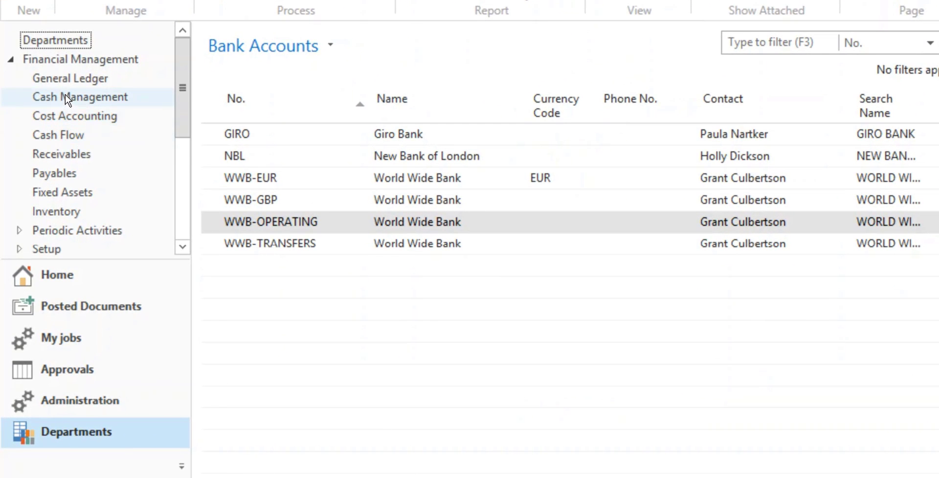
click(58, 175)
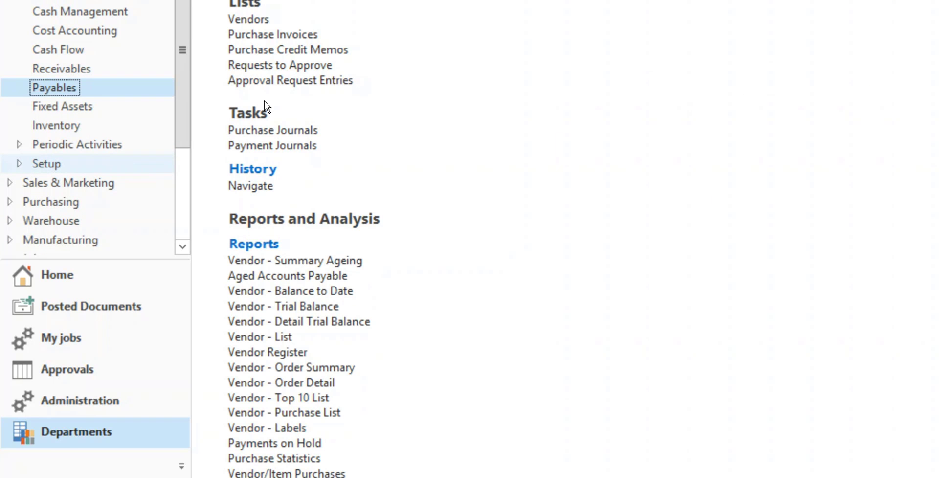
click(267, 146)
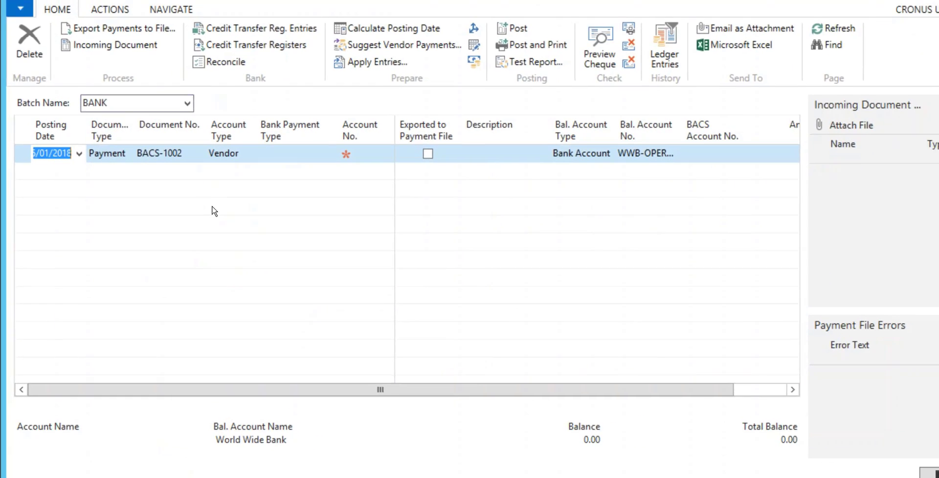
key(Tab)
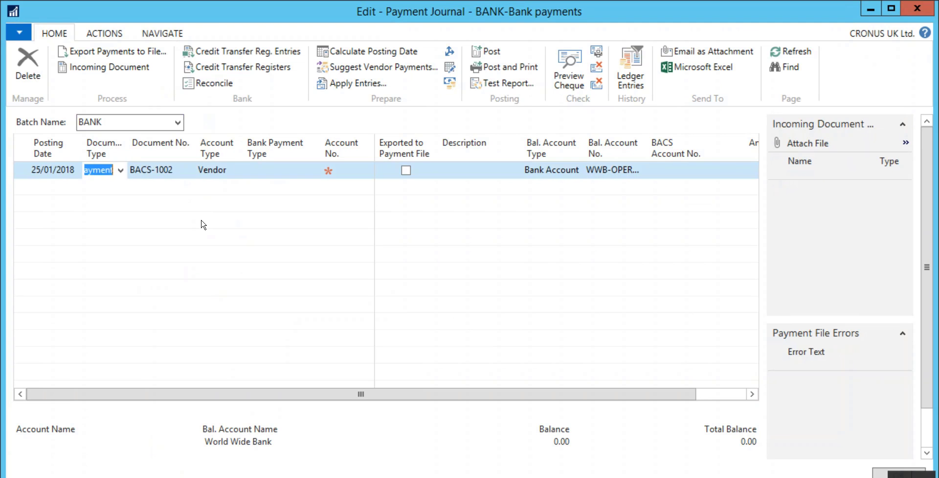
key(Tab)
key(Tab)
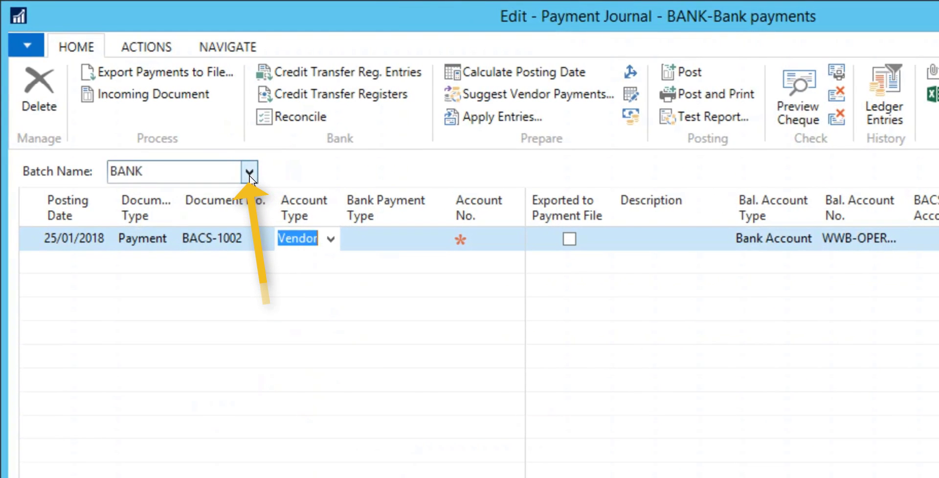
click(250, 174)
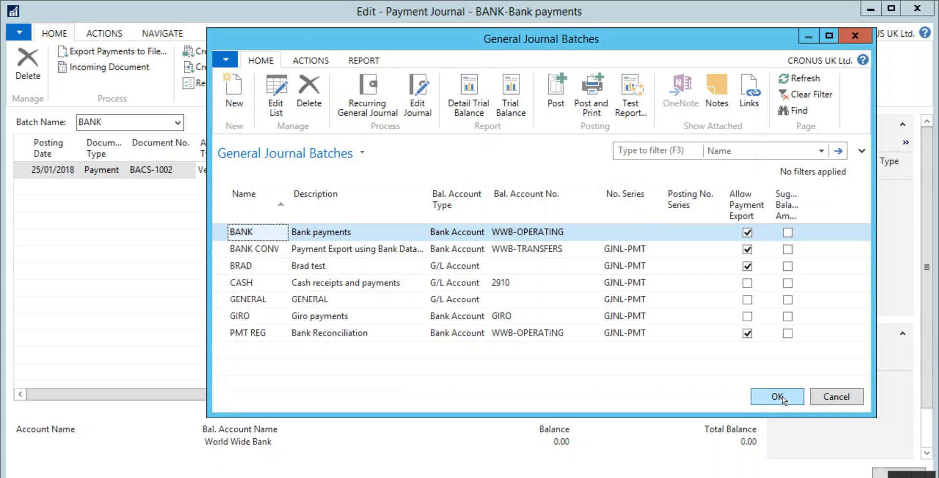
click(778, 396)
click(338, 170)
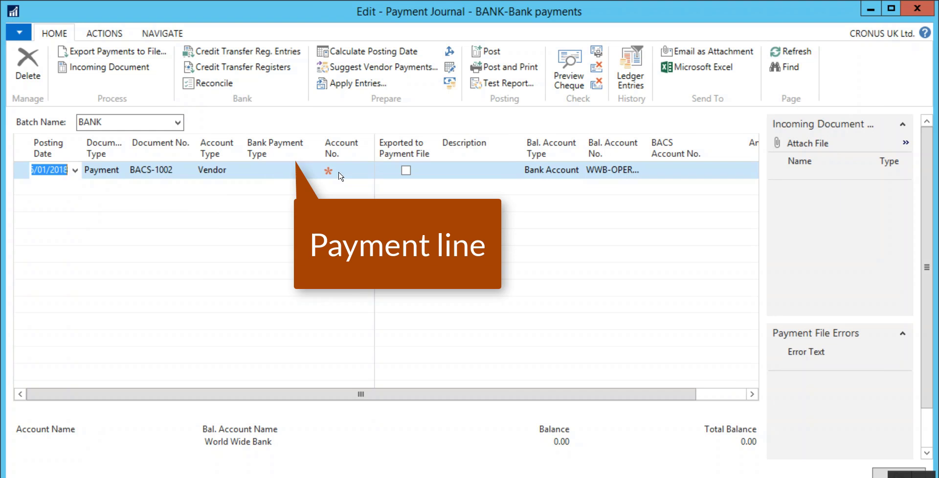
Set the journal line's Account No. to 10000 and Bank Payment Type to BACS
text(1000)
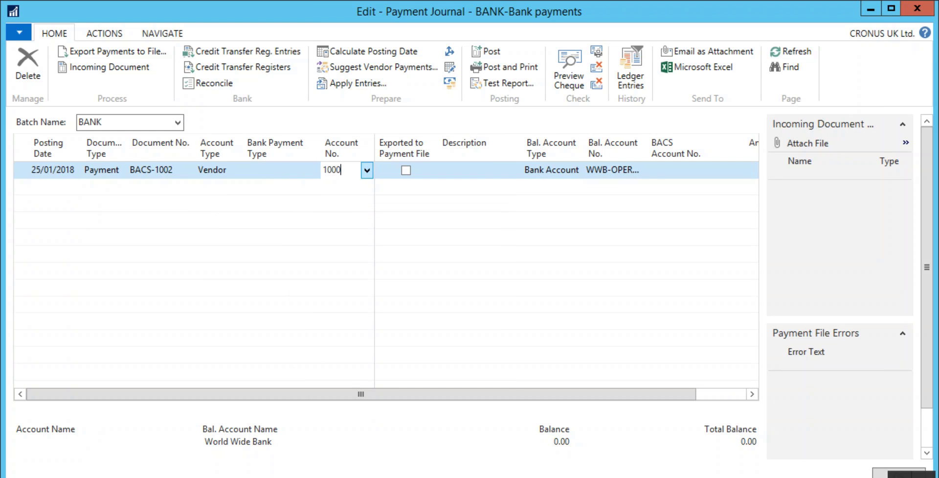
text(0)
key(Tab)
click(302, 174)
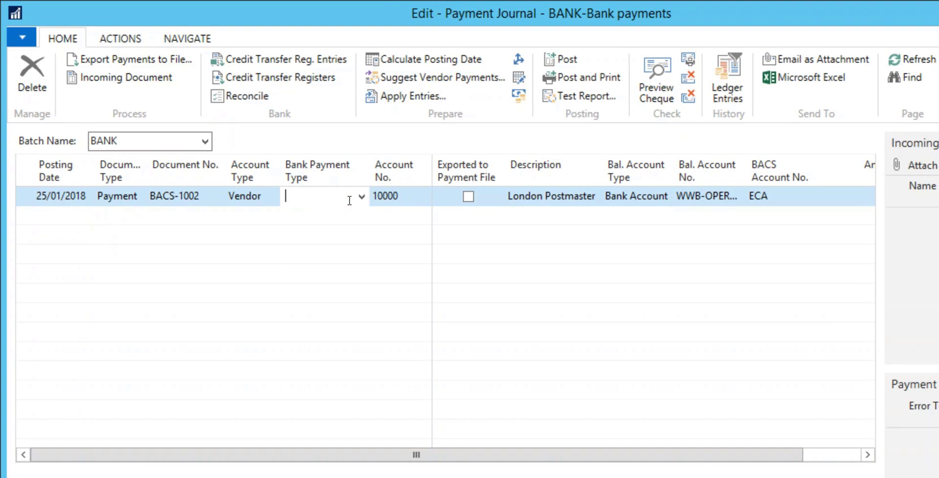
click(362, 196)
click(304, 270)
key(Tab)
key(Tab)
key(Tab)
key(Tab)
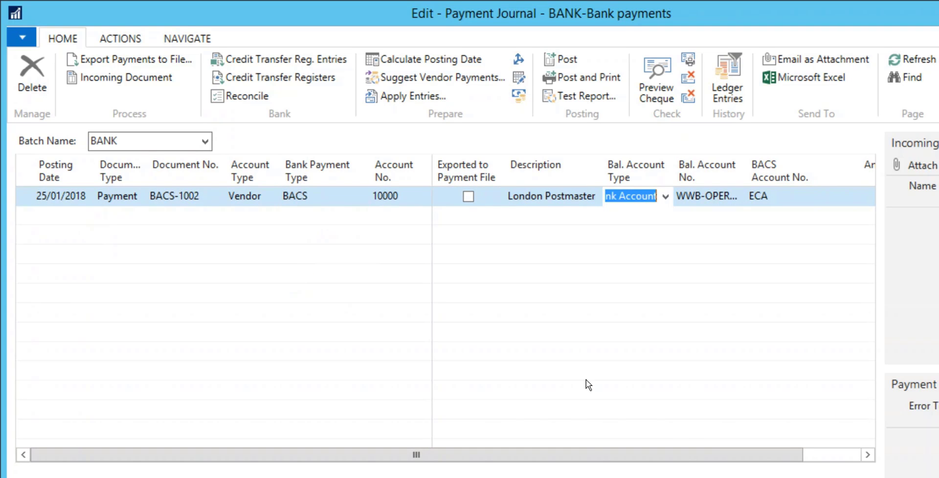
drag(692, 454, 758, 454)
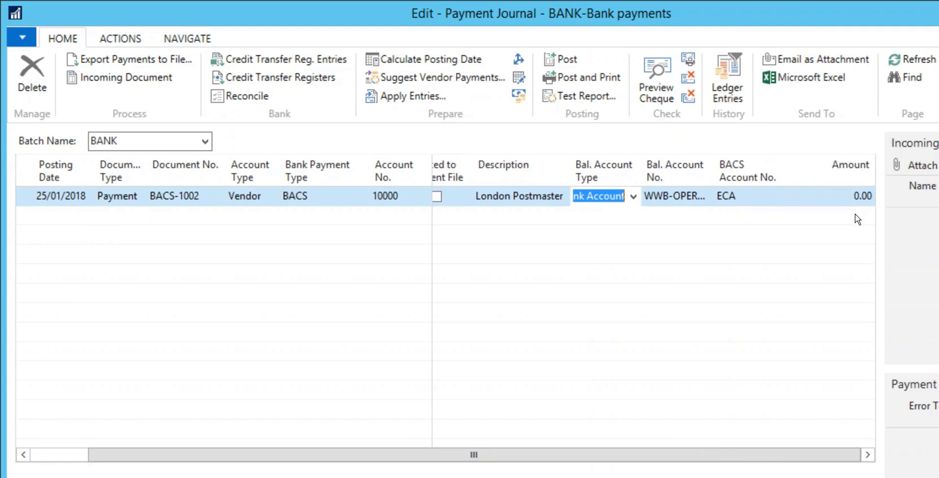
Enter an Amount of 100.00 and verify the line shows BACS and BACS account ECA
click(861, 196)
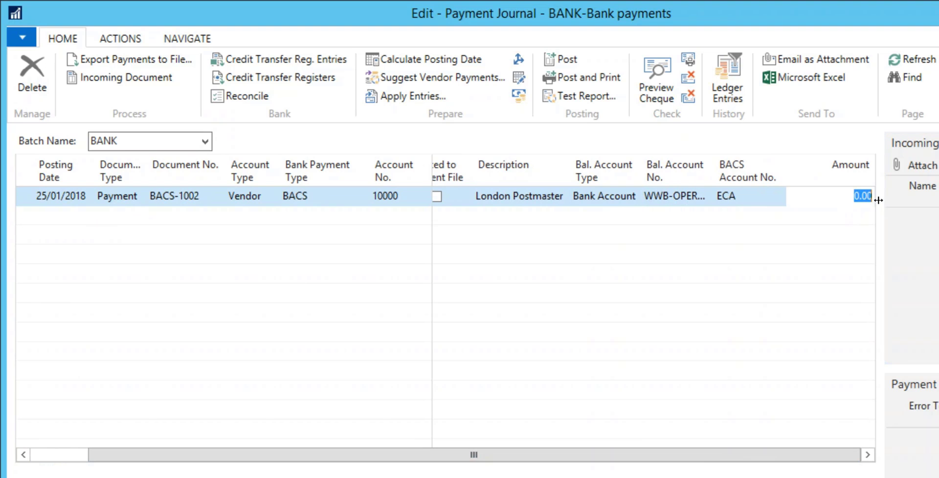
text(10)
key(Return)
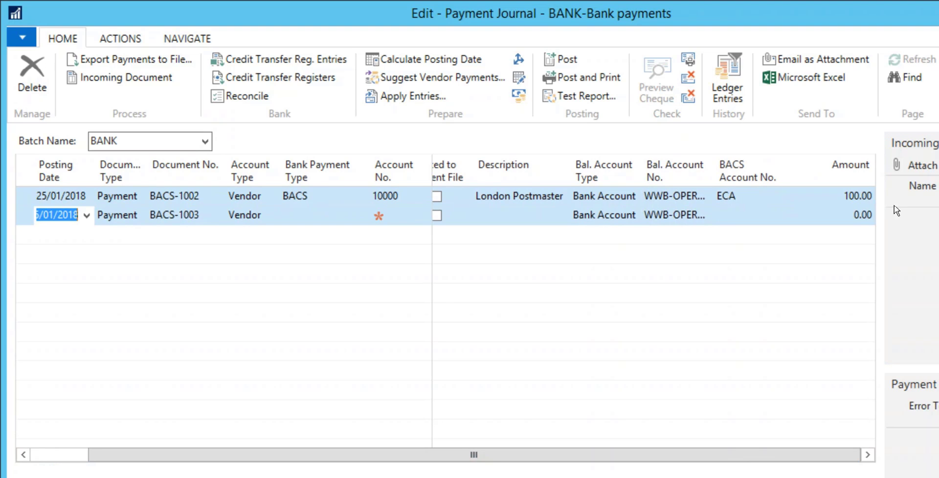
click(515, 197)
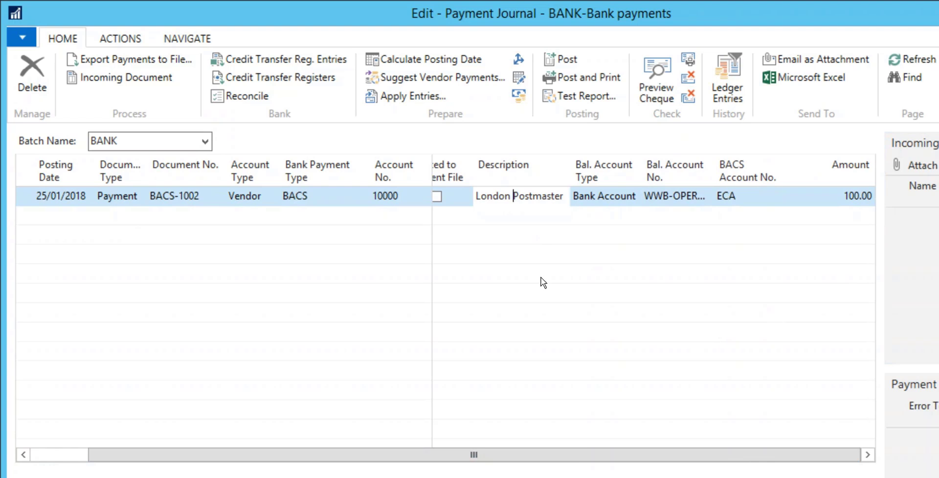
drag(577, 454, 418, 454)
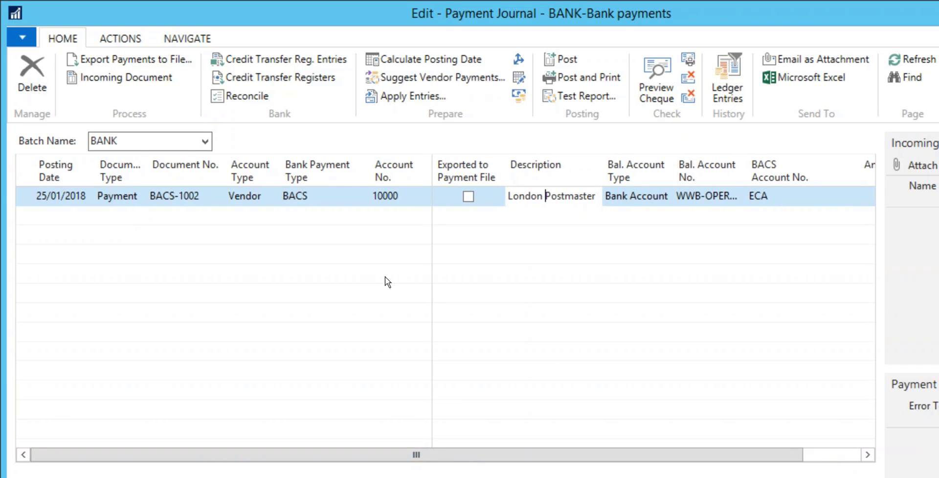
click(323, 197)
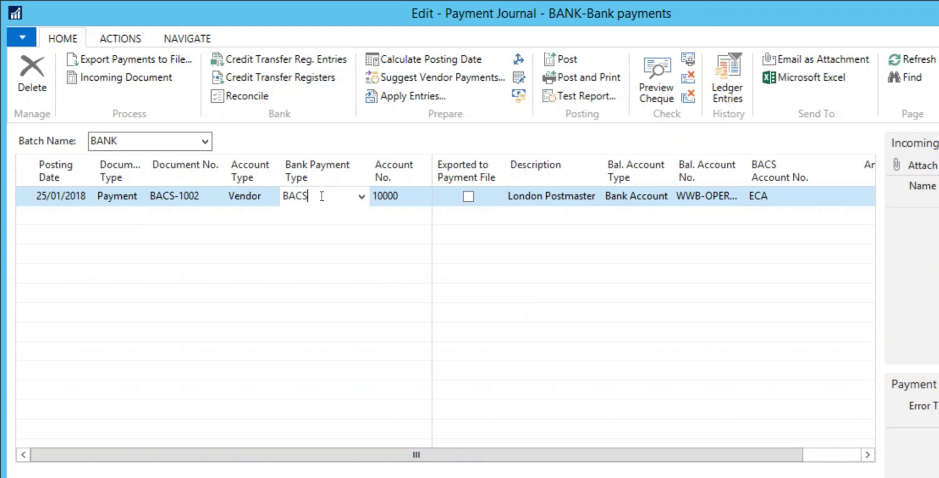
drag(321, 195, 288, 197)
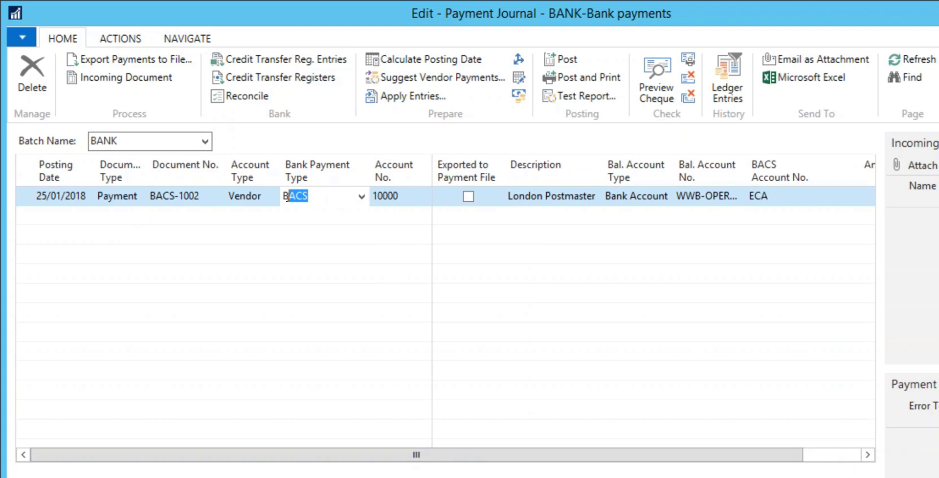
click(782, 196)
drag(782, 196, 678, 205)
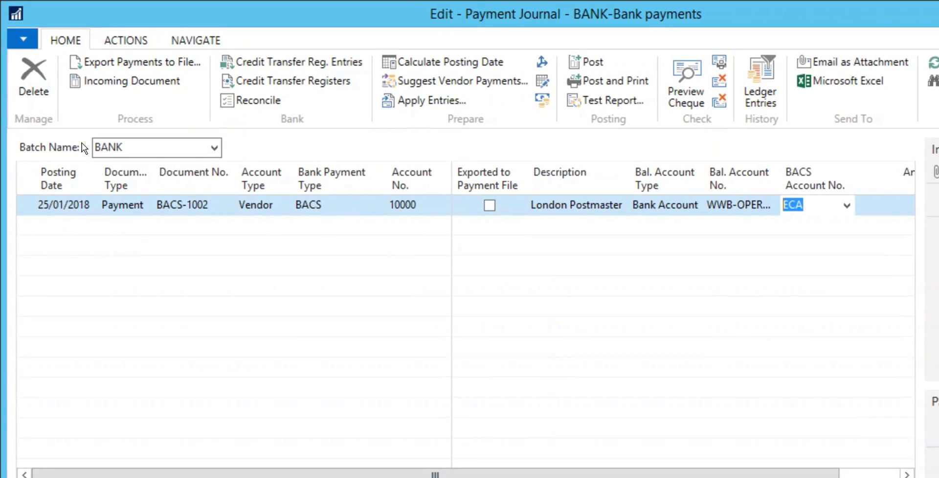
Export the BACS-1002 payment to file via the BACS Export dialog with Preview
click(153, 67)
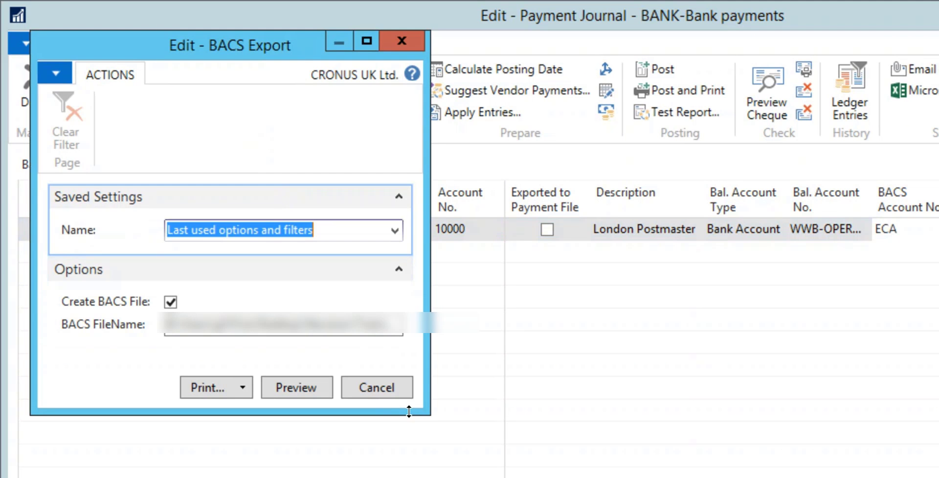
drag(414, 417, 445, 451)
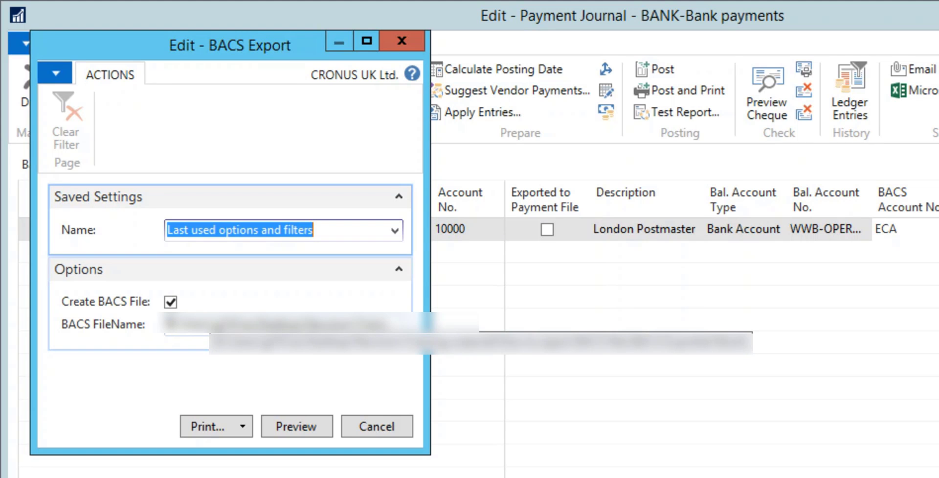
click(296, 426)
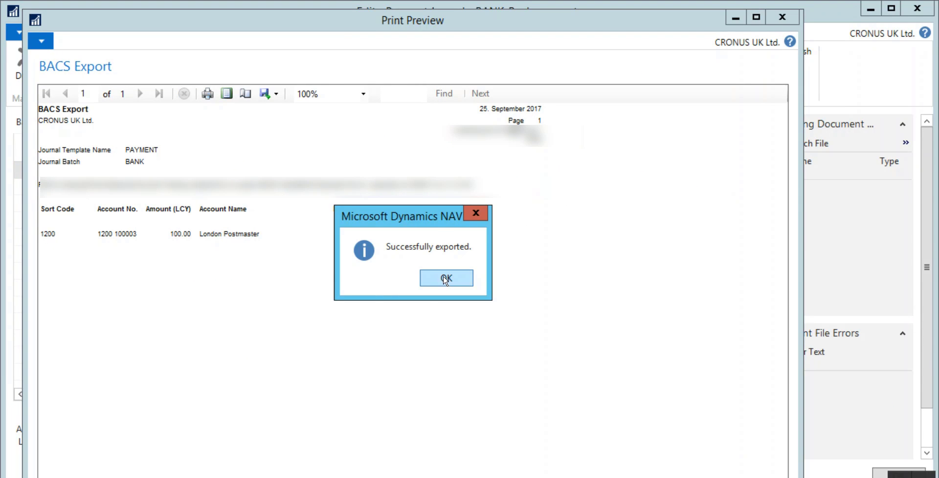
click(446, 278)
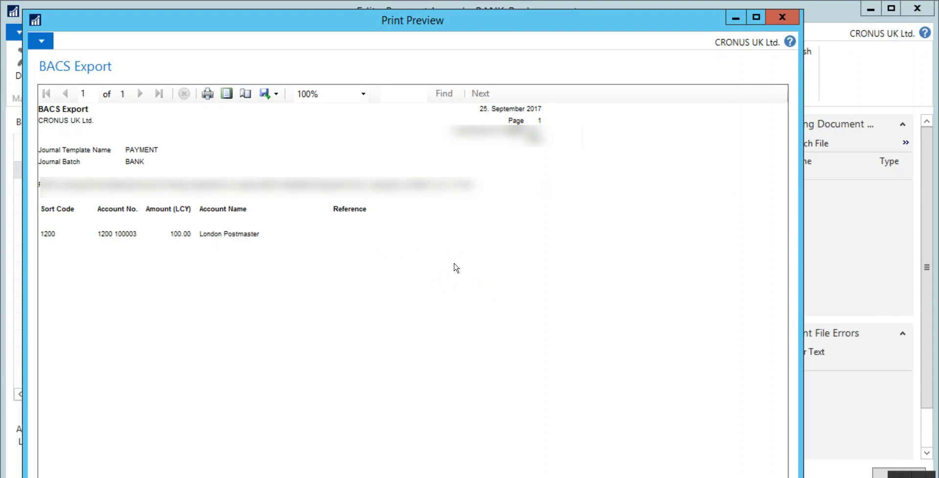
Close the export preview, post the BACS-1002 journal line, and close the payment journal
click(783, 18)
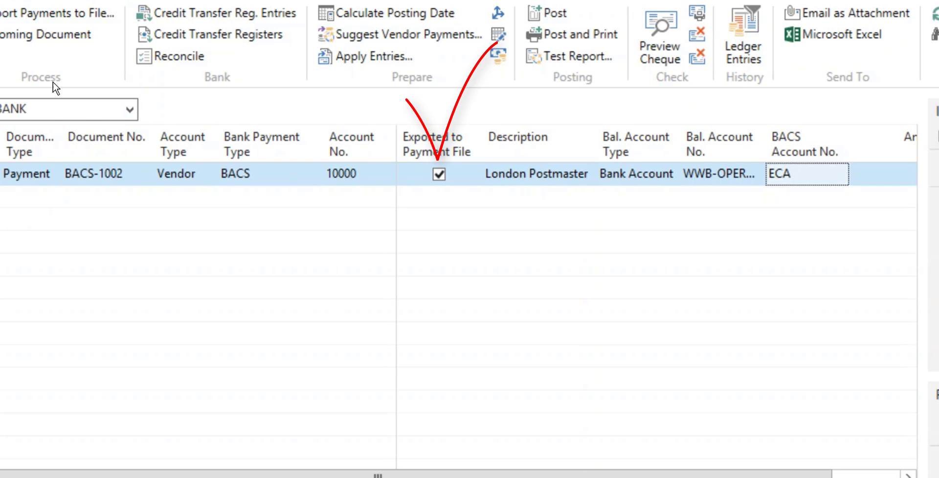
click(105, 33)
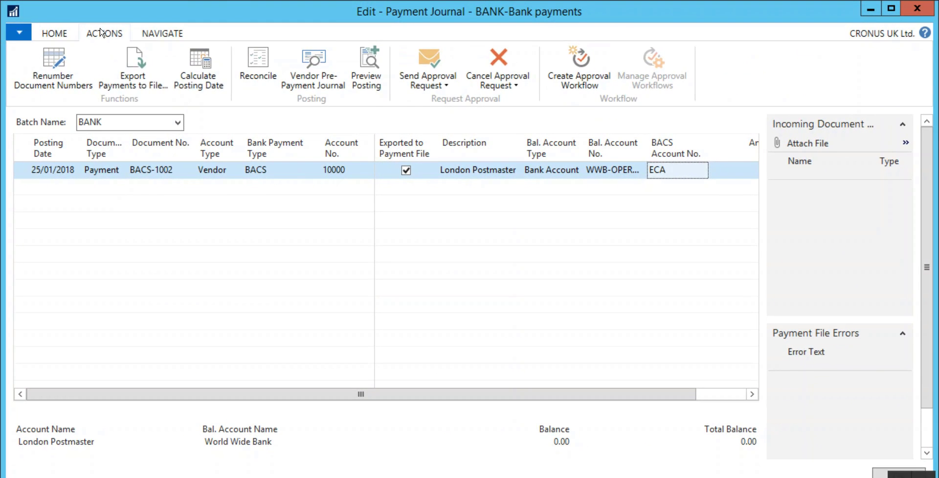
click(60, 35)
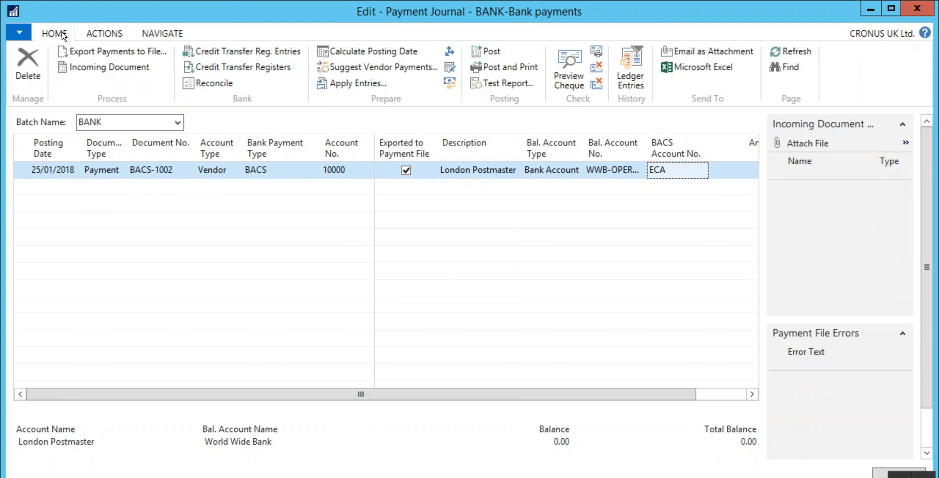
click(493, 52)
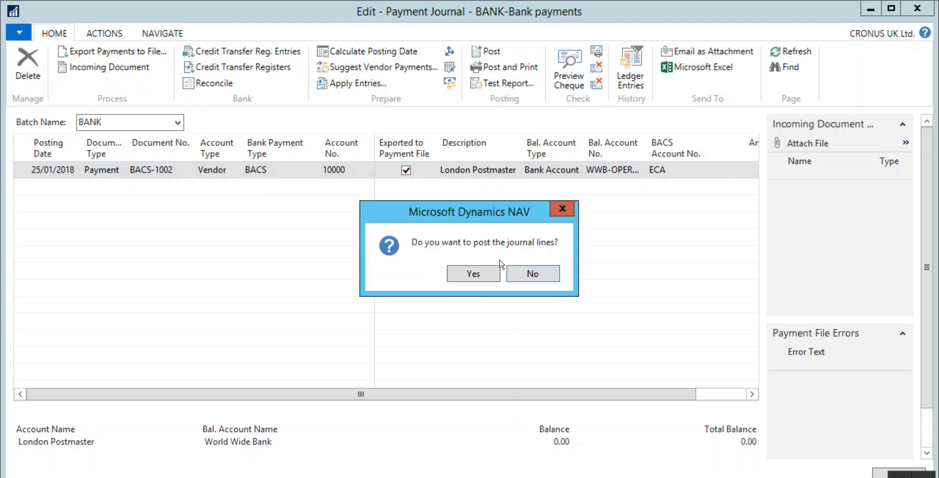
click(491, 276)
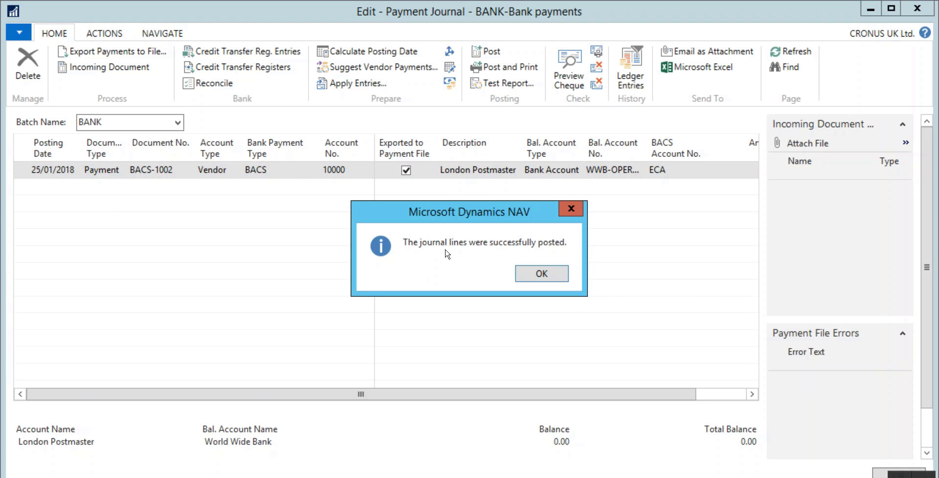
click(541, 273)
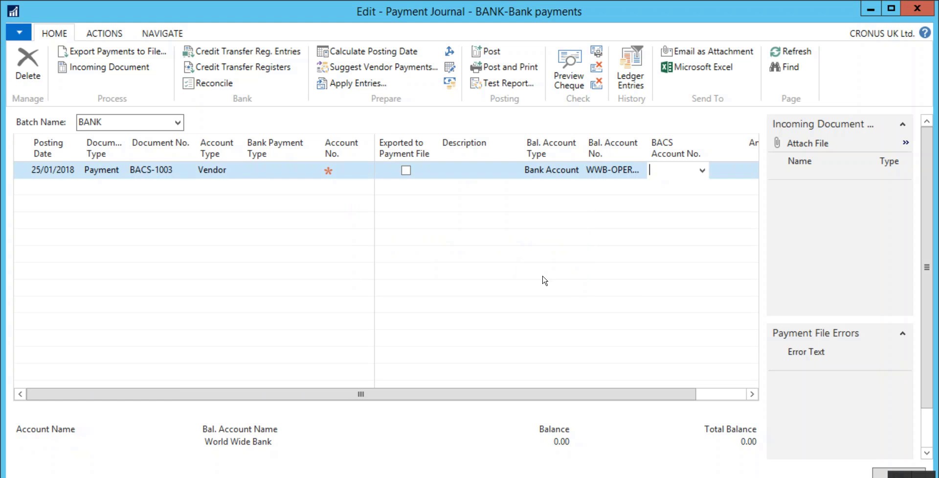
key(Escape)
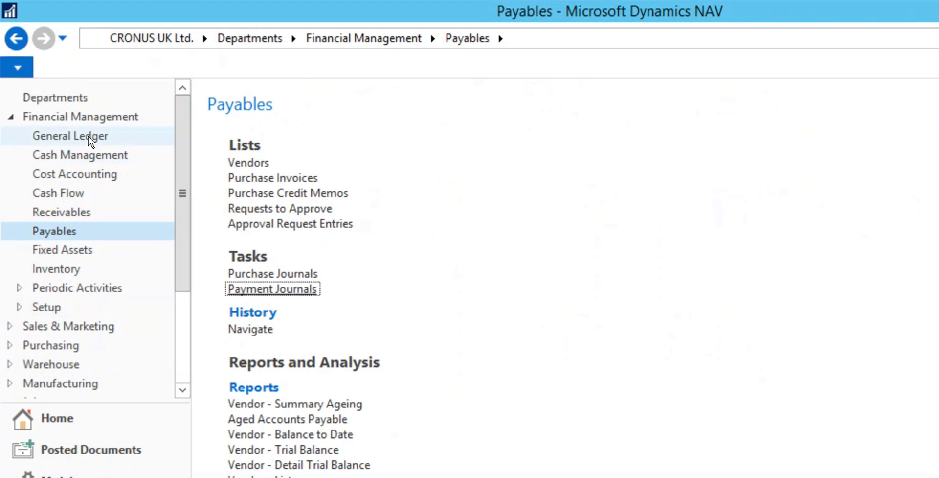
From Cash Management's bank account list, show BACS Ledger Entries for WWB-OPERATING
click(84, 155)
click(268, 164)
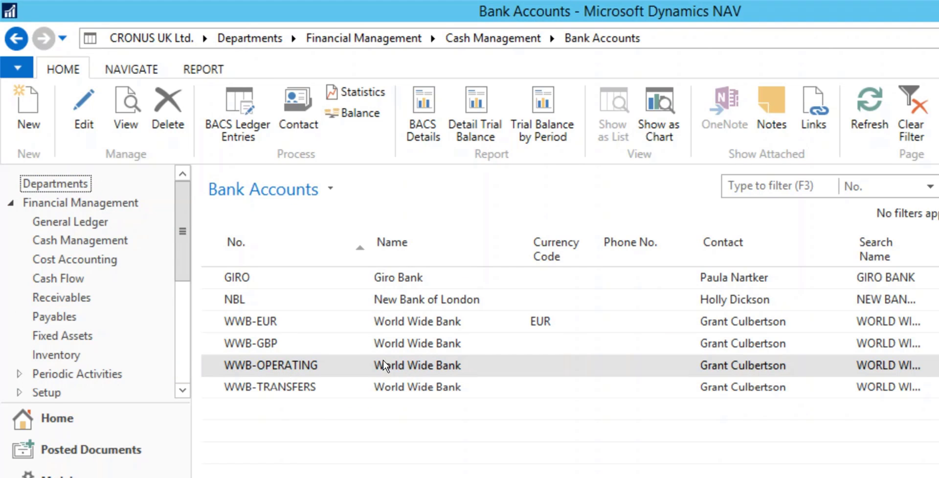
click(243, 114)
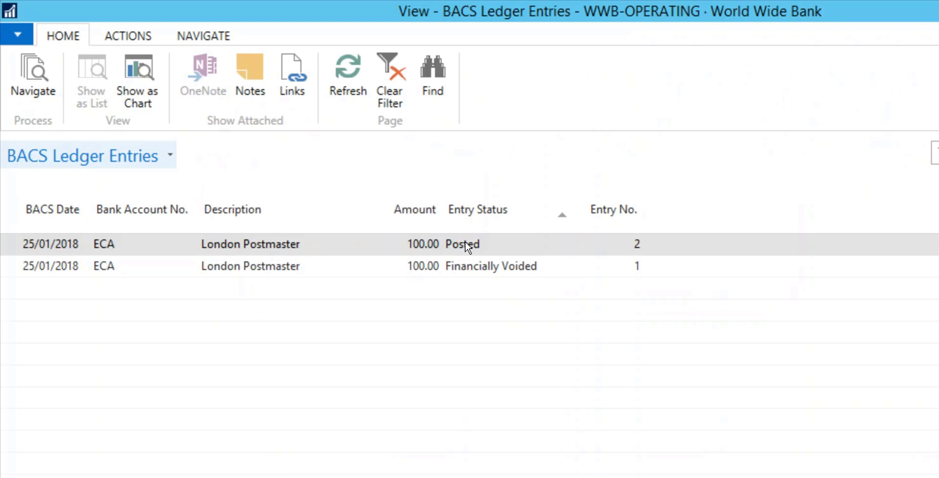
Run Void BACS on entry 2 for vendor 10000 and confirm with Yes
click(211, 37)
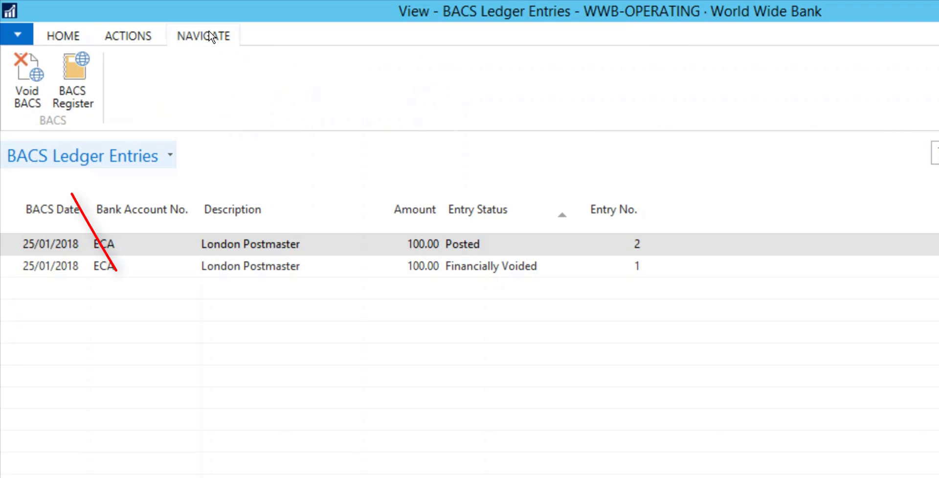
click(27, 88)
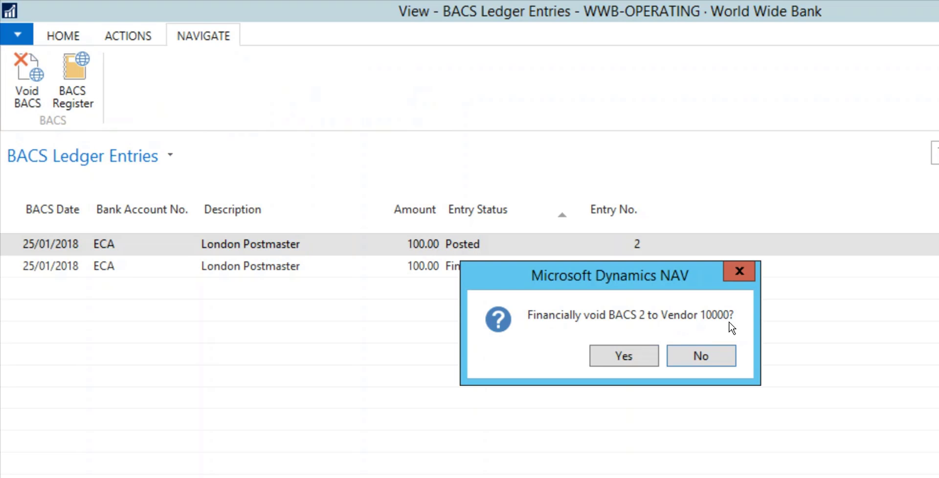
click(624, 354)
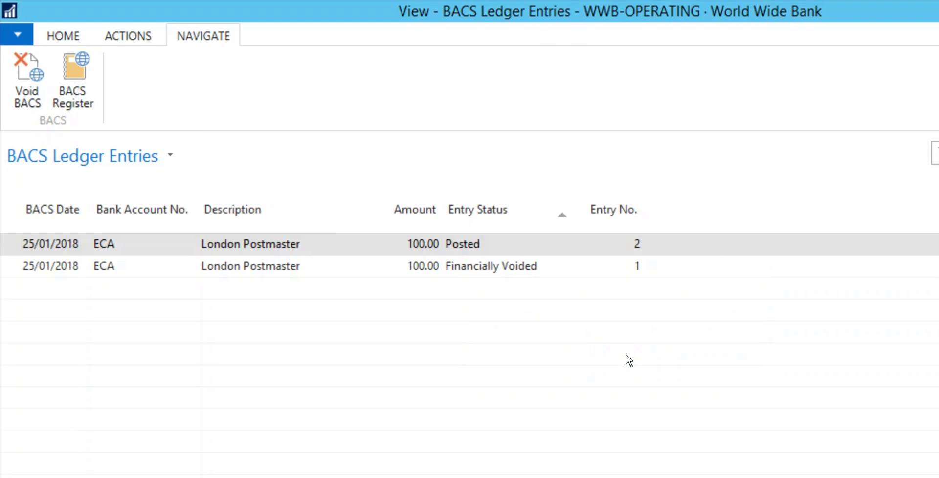